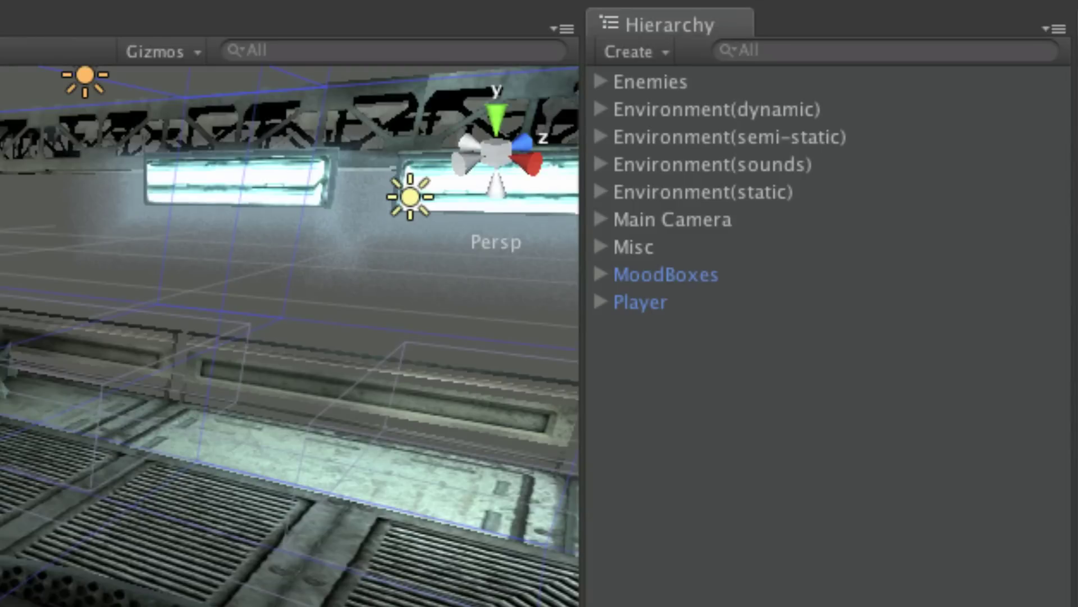
- Expand the Misc group in the hierarchy, and compare the Transform positions of the Player and the Cube
left_click(600, 247)
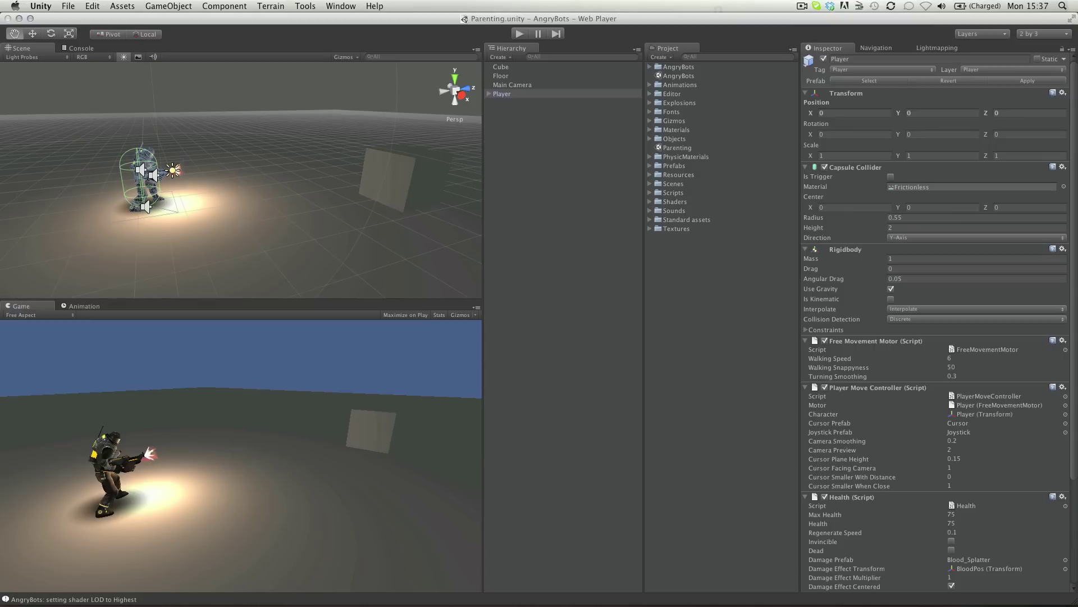
left_click(501, 94)
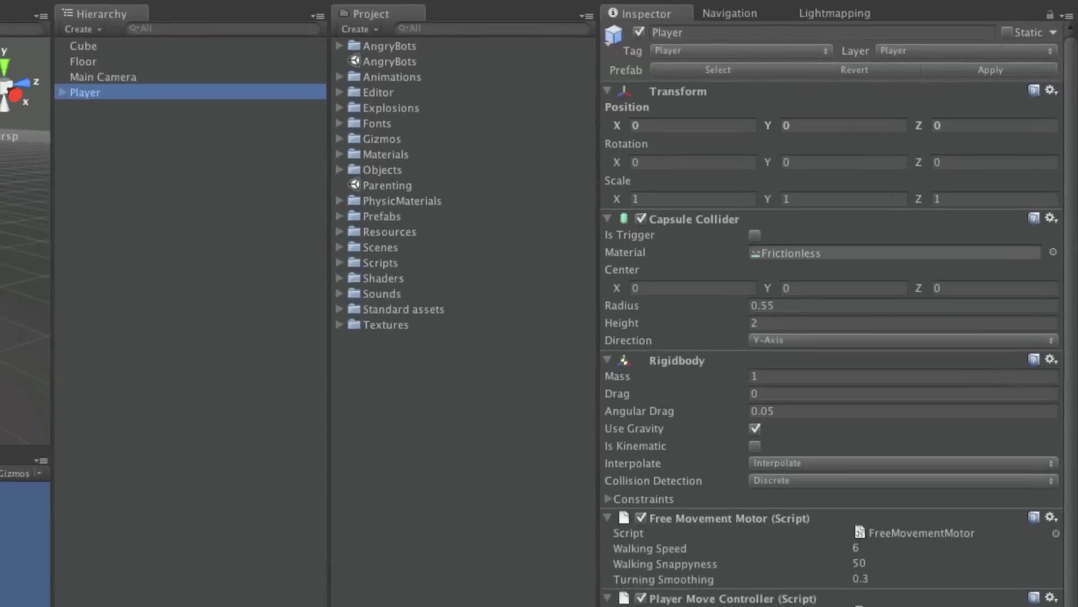
left_click(171, 41)
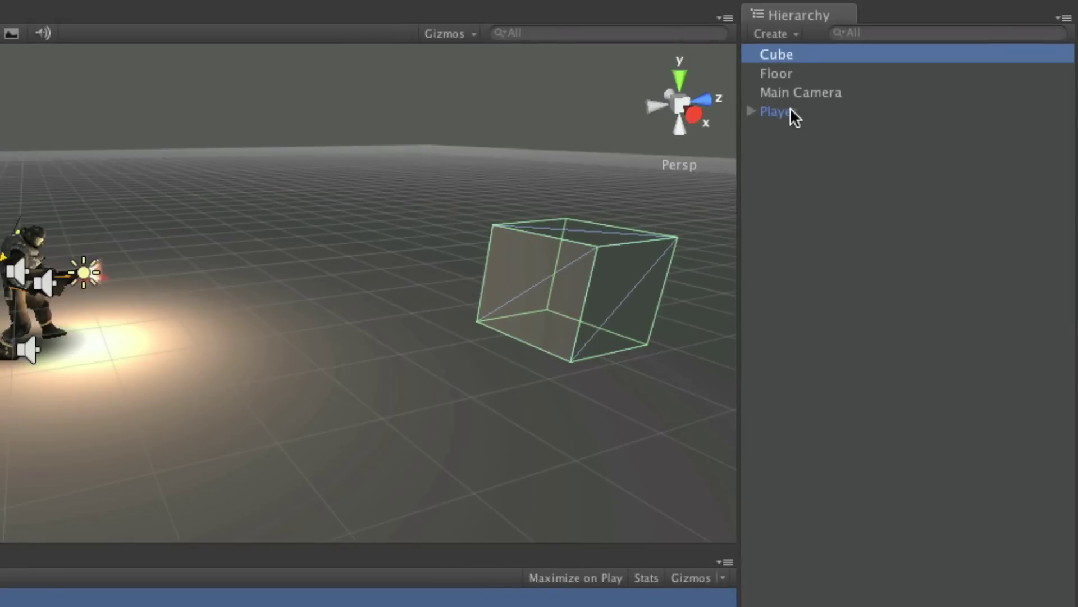
- Make the Player a child of the Cube, expand the Cube and check the Player's position relative to its parent
left_click_drag(792, 116, 797, 55)
left_click(750, 53)
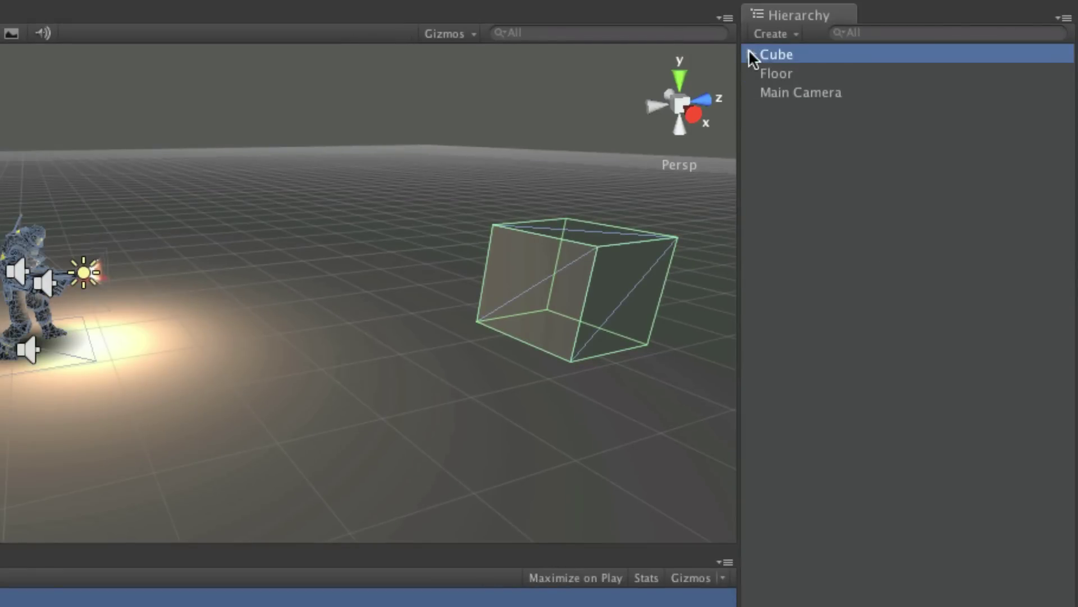
left_click(830, 74)
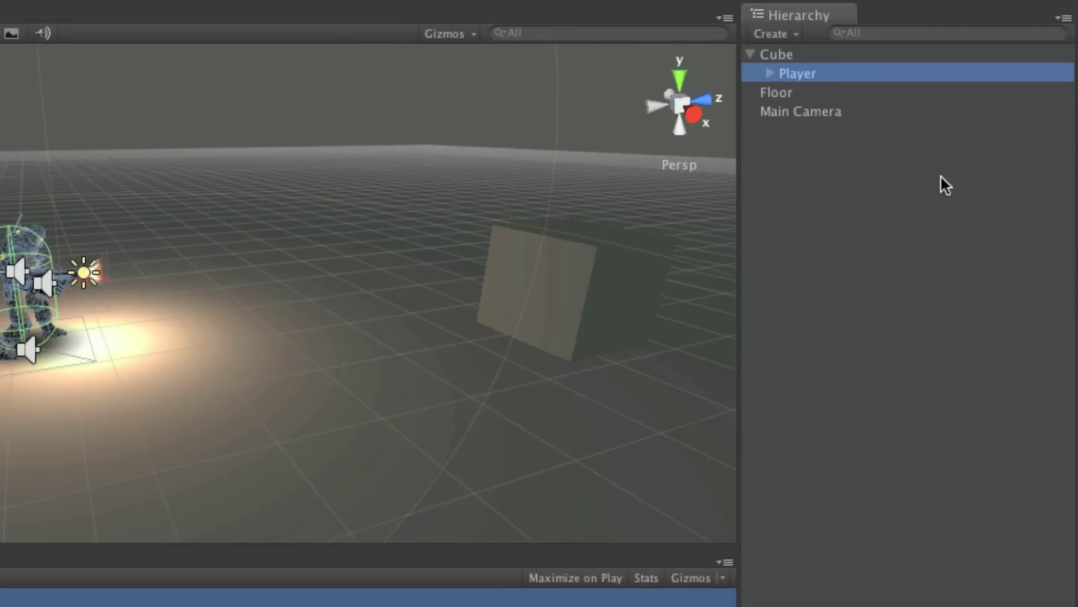
left_click(839, 56)
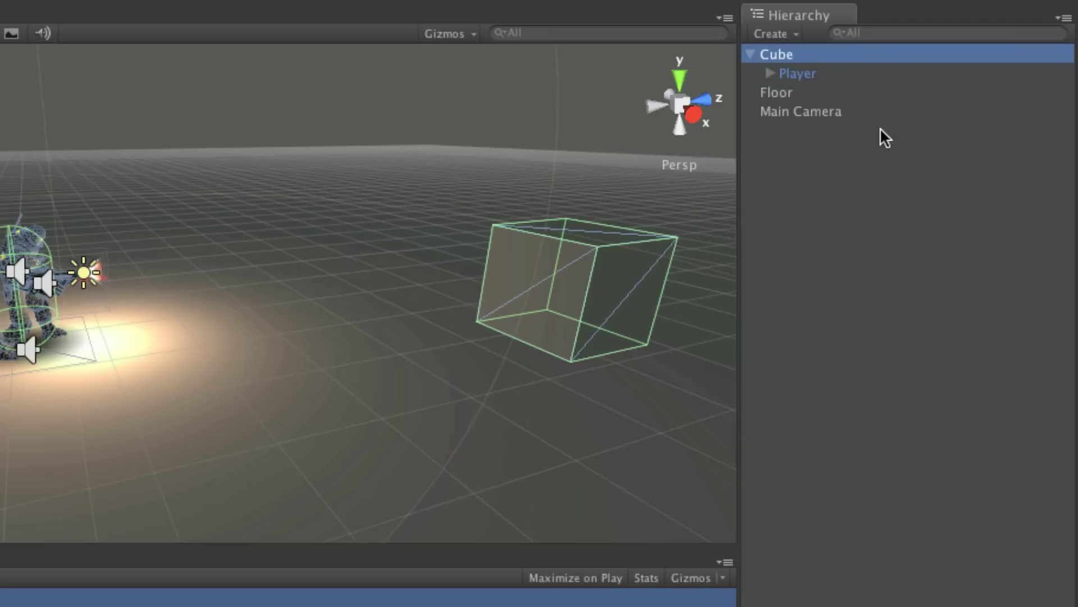
left_click(798, 73)
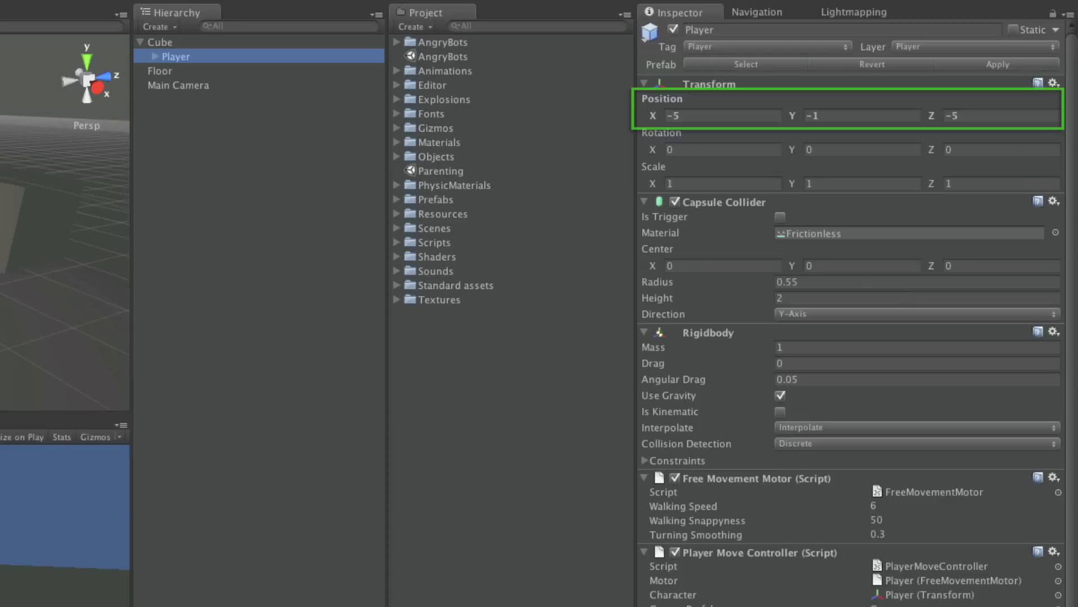
- Rotate the parent Cube in the scene with the Rotate tool so that the child Player turns with it
left_click(161, 42)
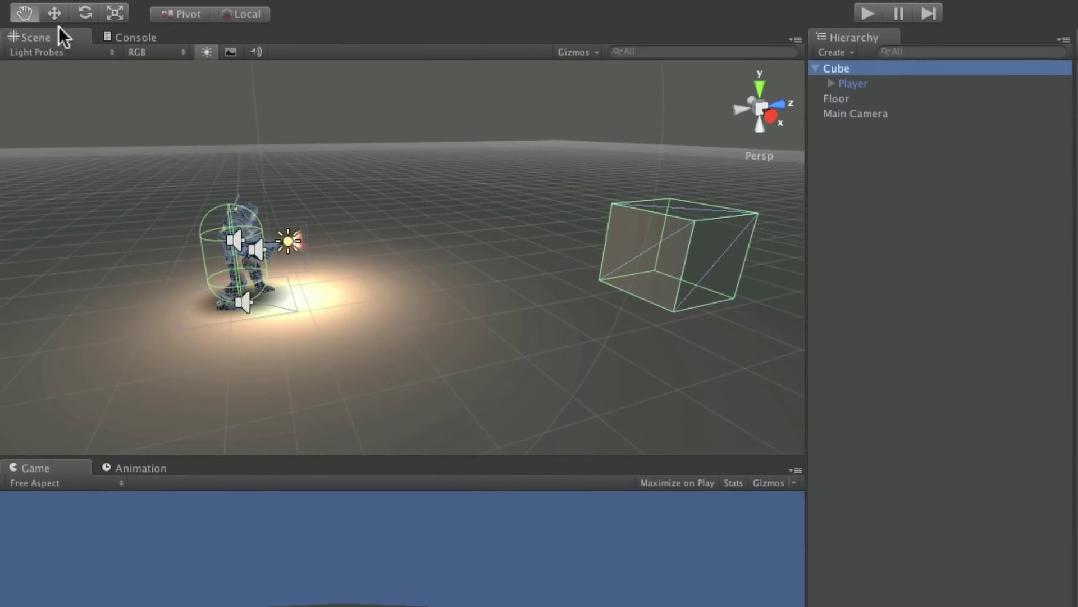
left_click(85, 12)
mouse_move(662, 275)
left_mouse_down()
mouse_move(838, 272)
mouse_move(742, 281)
mouse_move(413, 254)
mouse_move(703, 271)
mouse_move(641, 269)
mouse_move(673, 270)
left_mouse_up()
- Rotate the child Player on its own, independently of the Cube
left_click_drag(858, 89, 890, 209)
mouse_move(157, 301)
left_mouse_down()
mouse_move(248, 284)
mouse_move(147, 295)
left_mouse_up()
left_click_drag(839, 115, 857, 69)
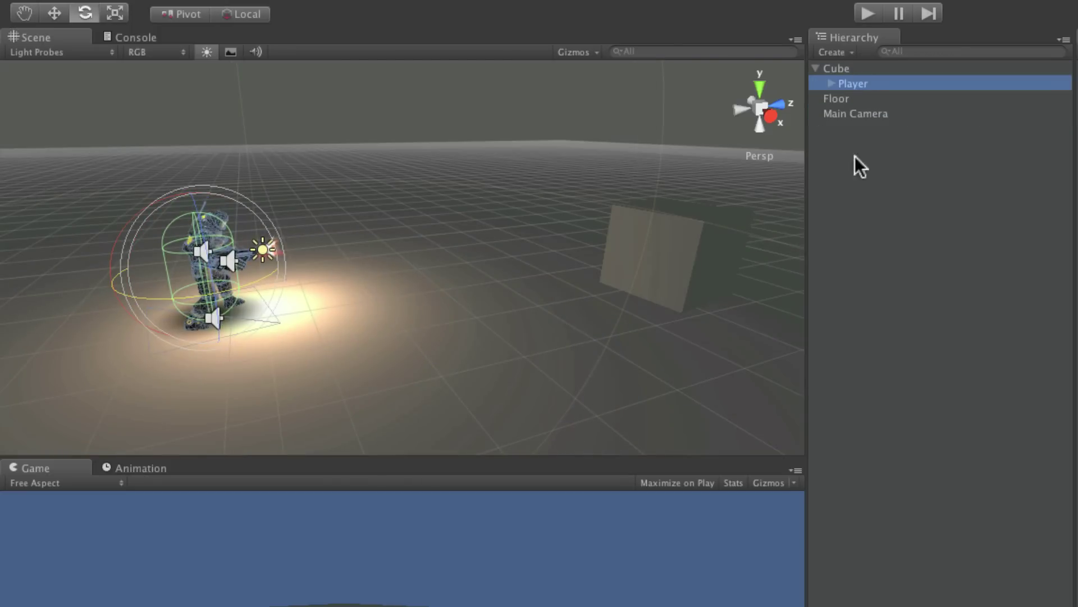
- Rotate the Cube again and move it along its X and Y axes together with the child Player
left_click(841, 67)
left_click_drag(679, 252, 643, 272)
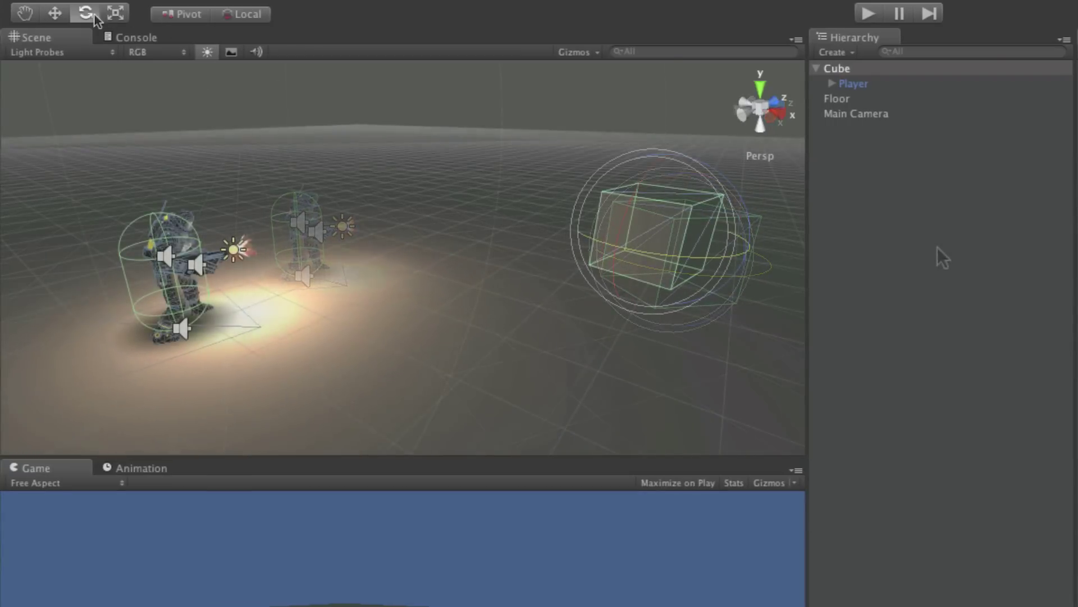
key("w")
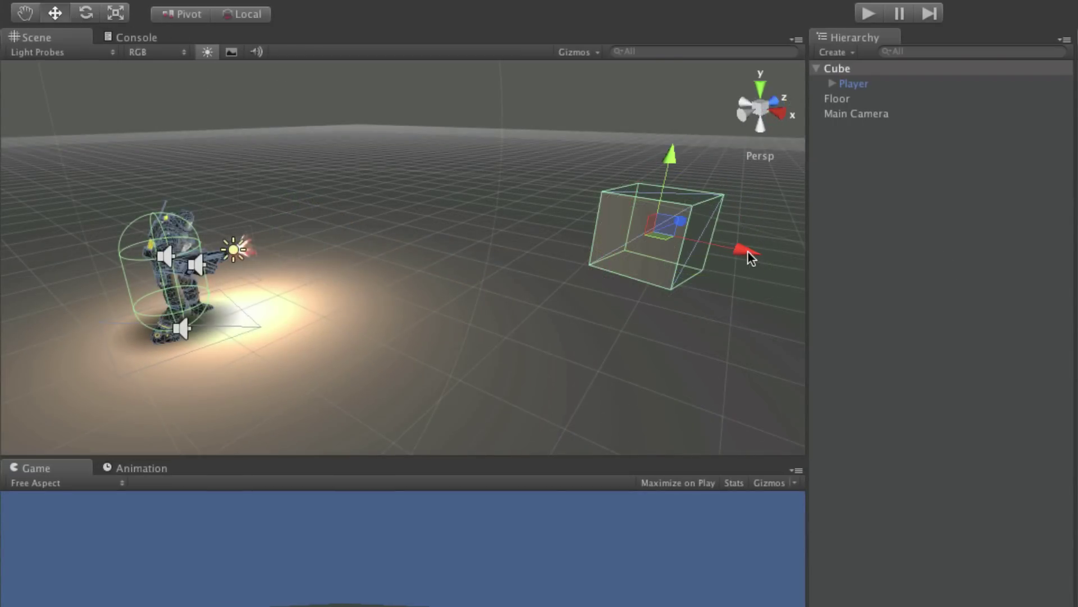
left_click_drag(751, 257, 728, 211)
left_click_drag(703, 163, 702, 191)
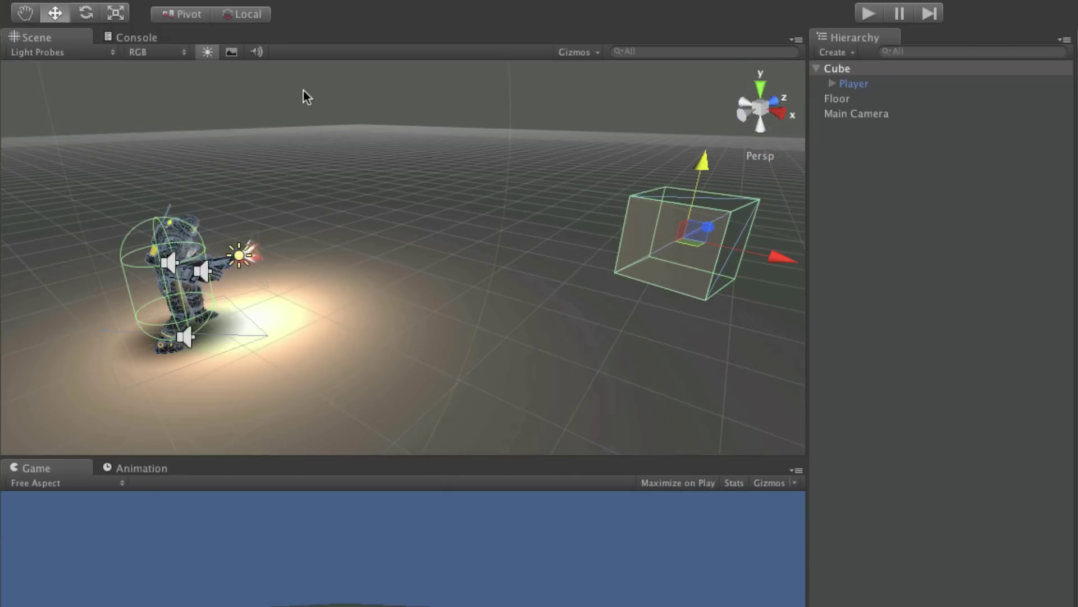
- Scale the parent Cube uniformly together with its child Player using the Scale tool
left_click(115, 14)
mouse_move(684, 236)
left_mouse_down()
mouse_move(883, 191)
mouse_move(491, 250)
mouse_move(673, 237)
mouse_move(620, 245)
mouse_move(682, 249)
left_mouse_up()
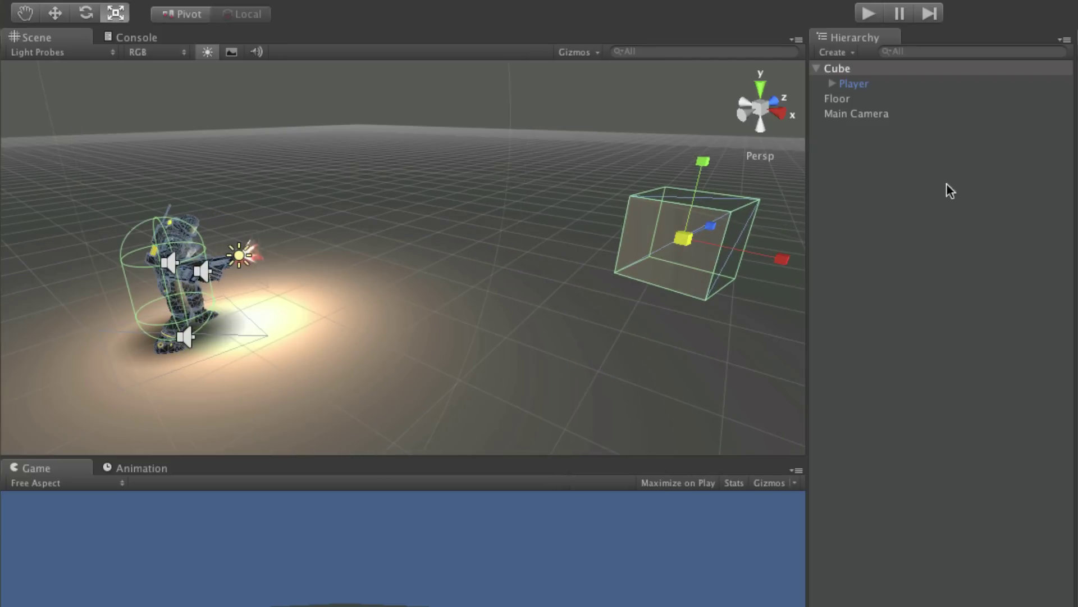
left_click_drag(855, 83, 895, 195)
left_click_drag(682, 240, 632, 249)
key("w")
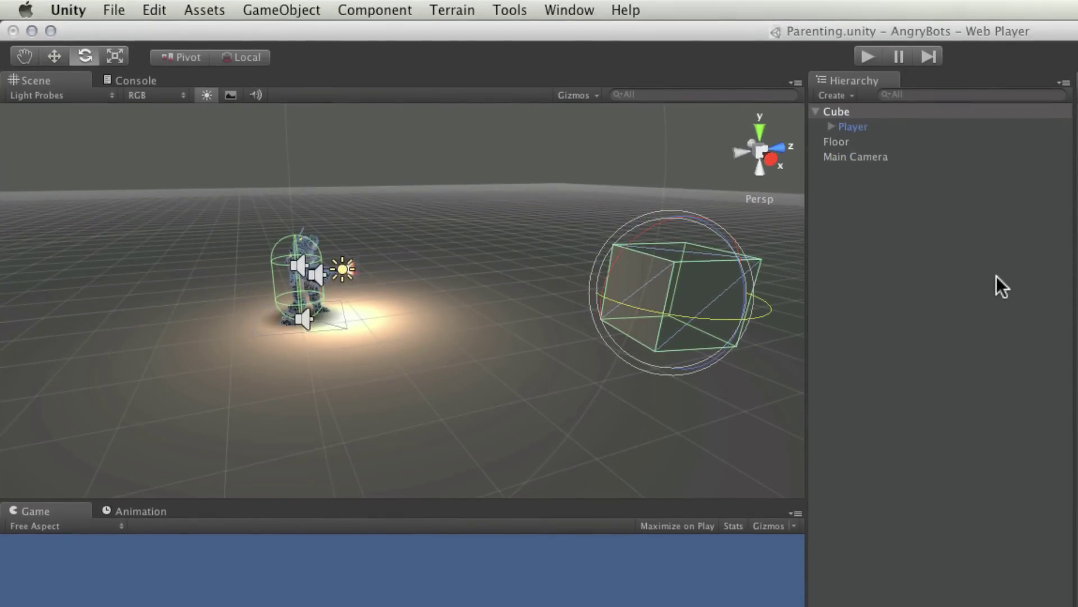
- Review the object types that can be created in the scene and the available GameObject commands, including Create Other
left_click(843, 93)
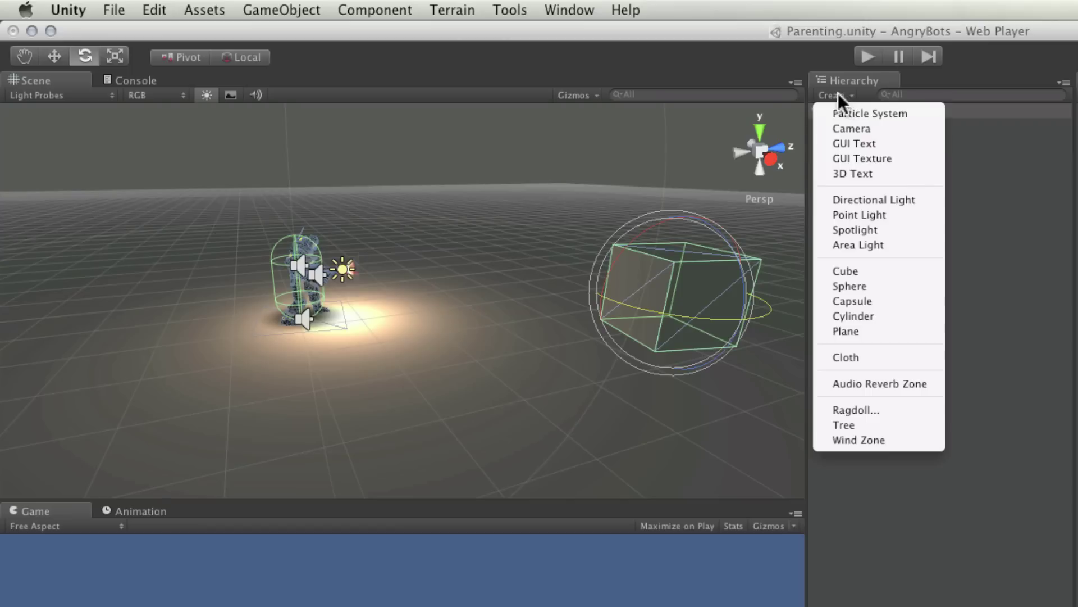
left_click(1002, 89)
left_click(935, 193)
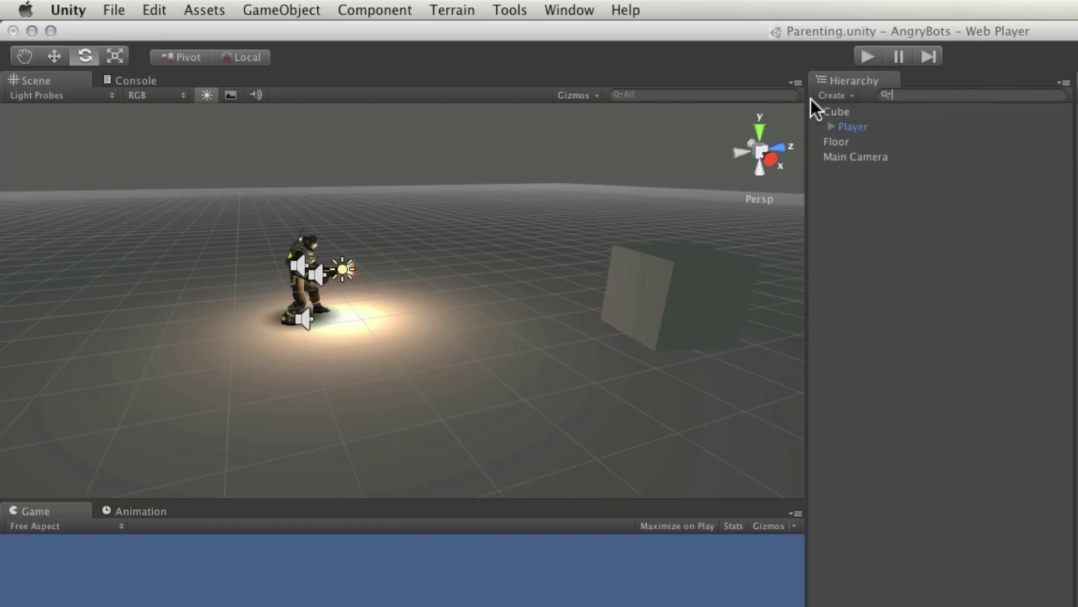
left_click(835, 95)
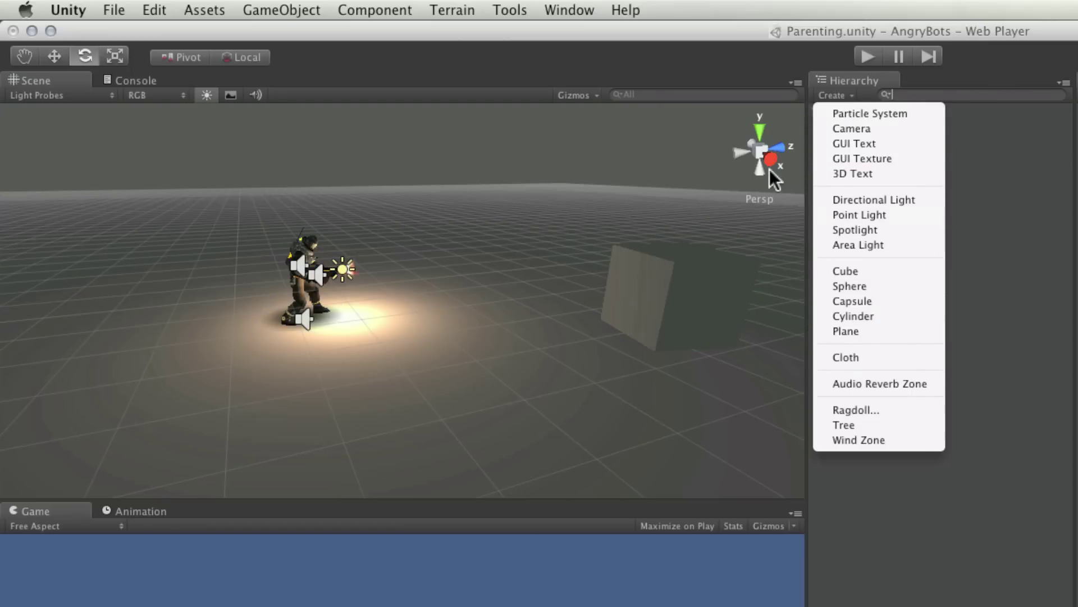
left_click(286, 4)
left_click(296, 5)
mouse_move(377, 51)
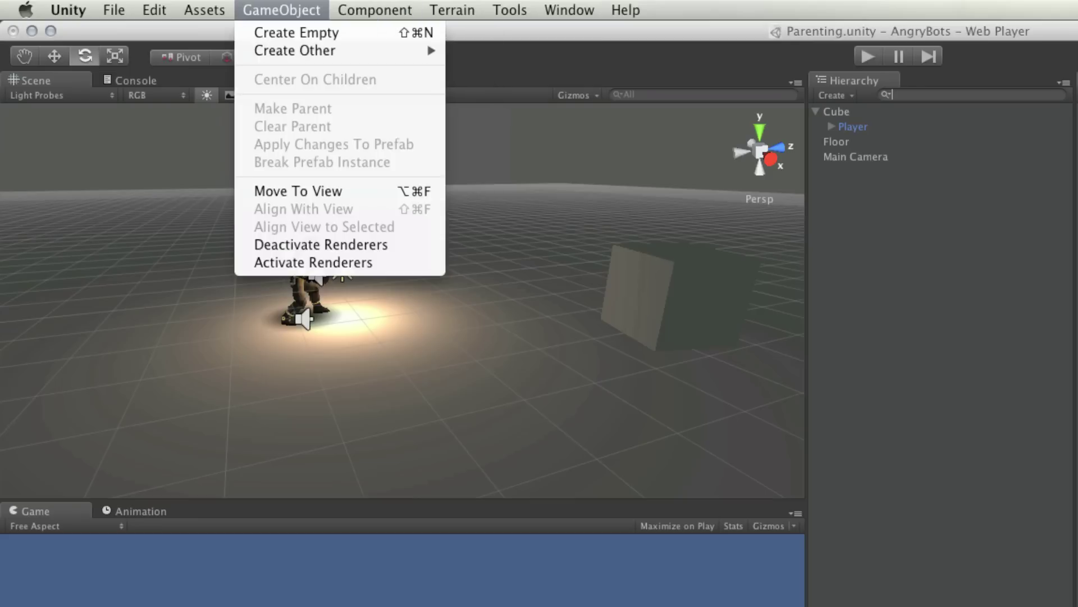
key("ctrl+Left")
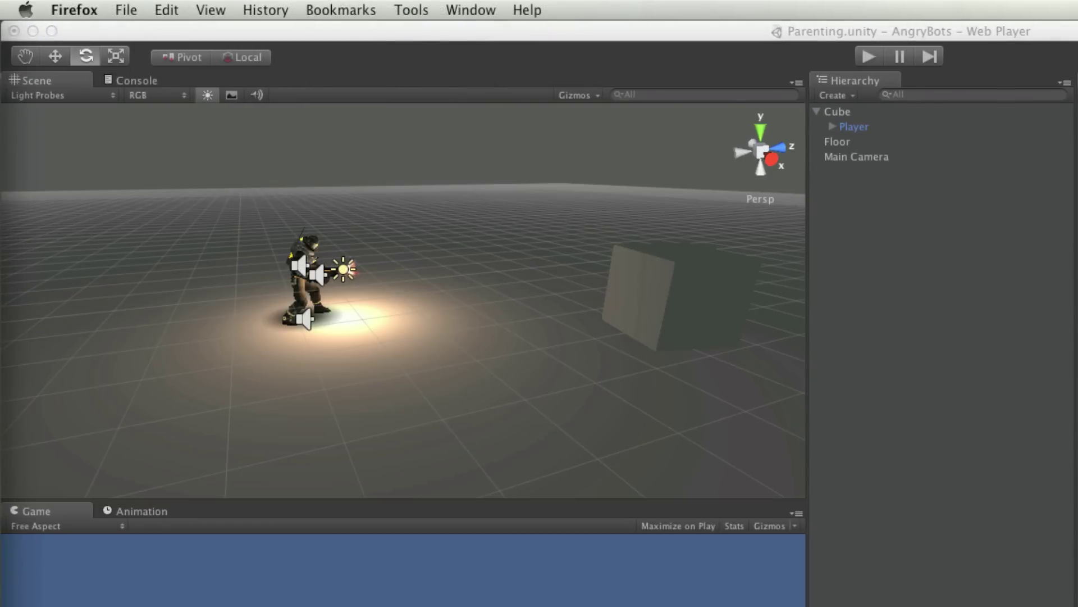
- Search the hierarchy for "Player" and examine the highlighted character in the scene from different angles
left_click(899, 95)
type("Player")
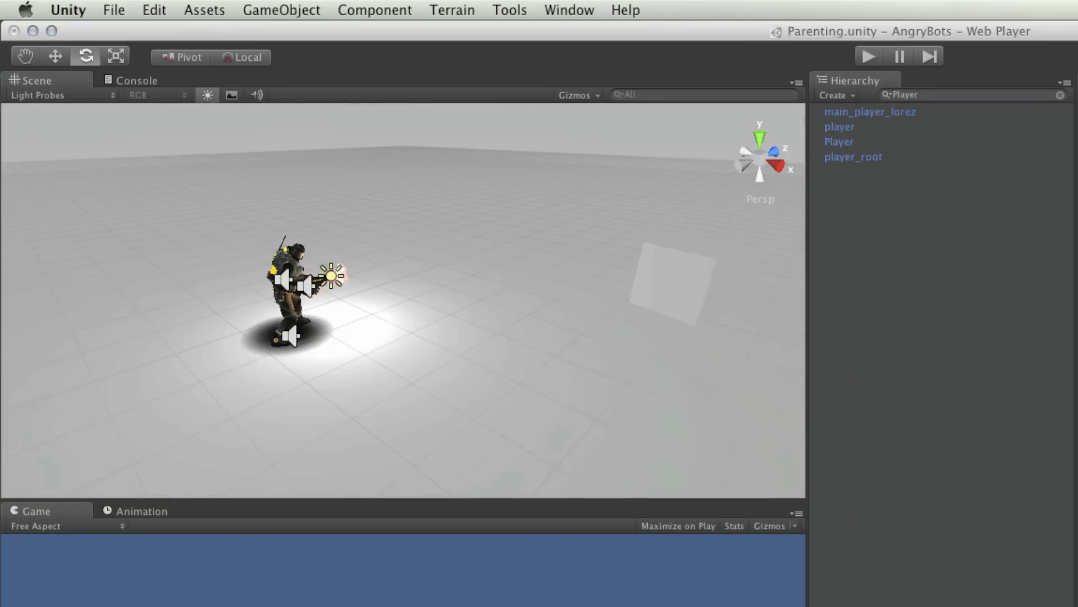
left_click_drag(403, 300, 343, 326, "alt")
left_click_drag(403, 300, 334, 296, "alt")
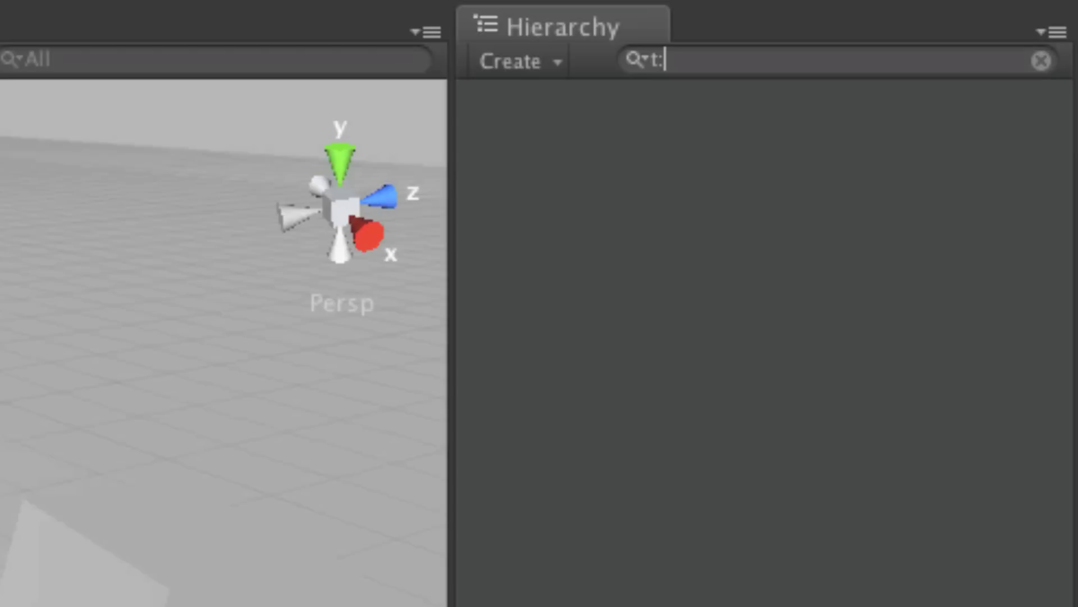
- Filter the hierarchy with "t:Light" and frame the muzzleFlash object in the scene
type("Light")
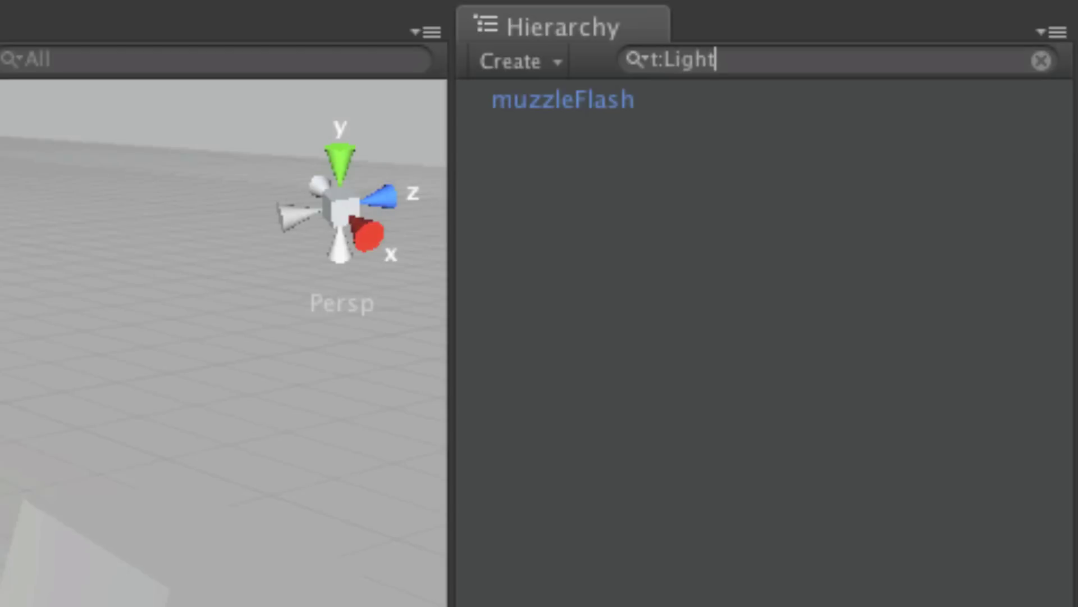
left_click(562, 100)
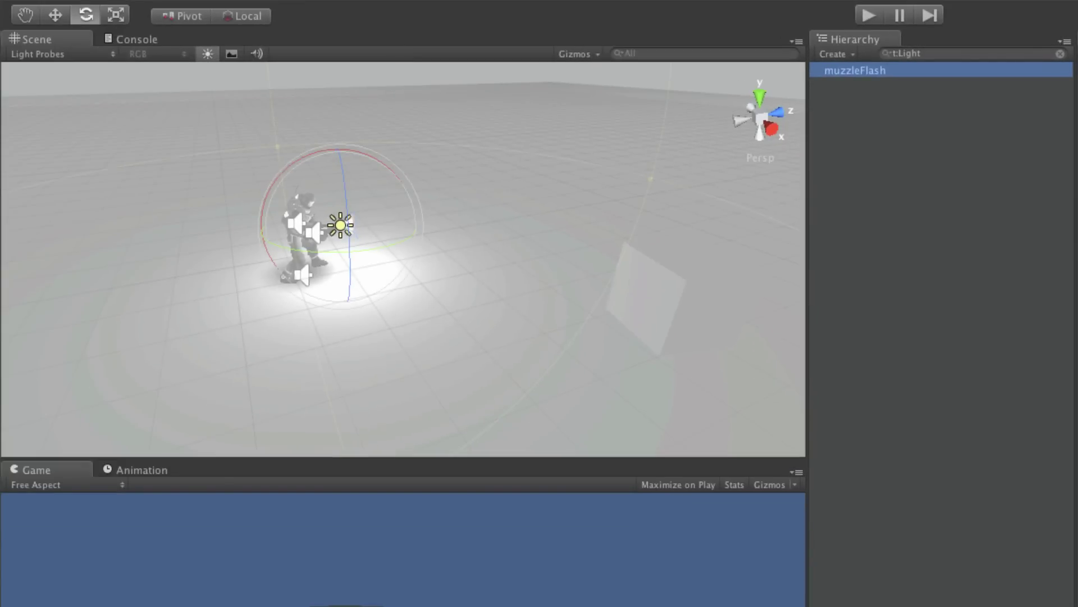
key("f")
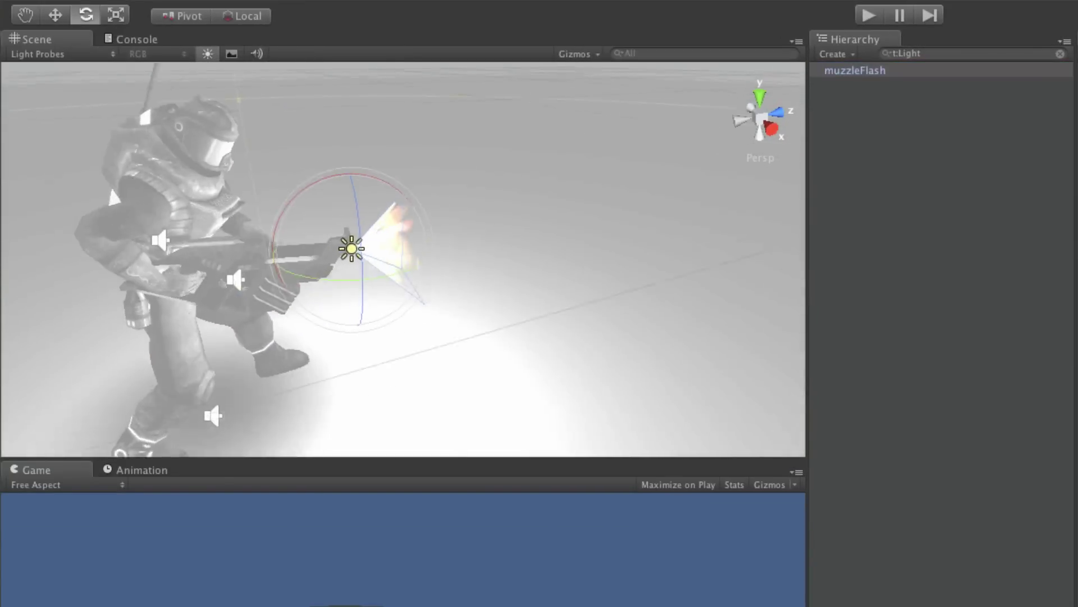
mouse_move(505, 236)
left_mouse_down("alt")
mouse_move(270, 298)
mouse_move(354, 247)
mouse_move(517, 230)
mouse_move(506, 224)
left_mouse_up("alt")
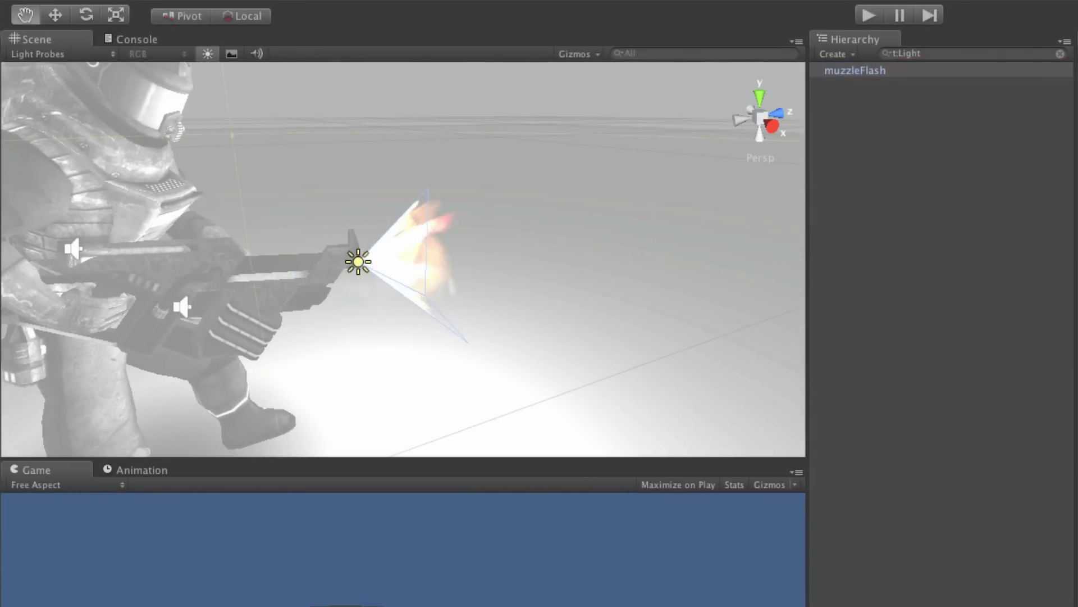
scroll(387, 259, "down", 5)
- Filter the hierarchy with "t:AudioSource", step through the matching objects and inspect the components of WeaponSlot
left_click_drag(923, 53, 899, 54)
type("AudioSource")
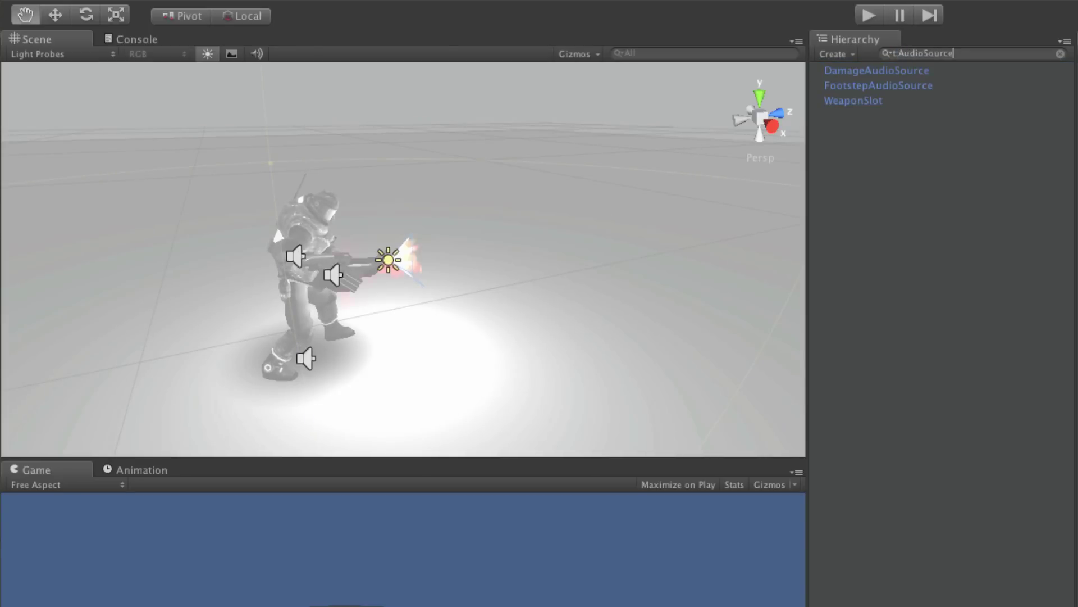
key("Down")
key("Down")
key("Down")
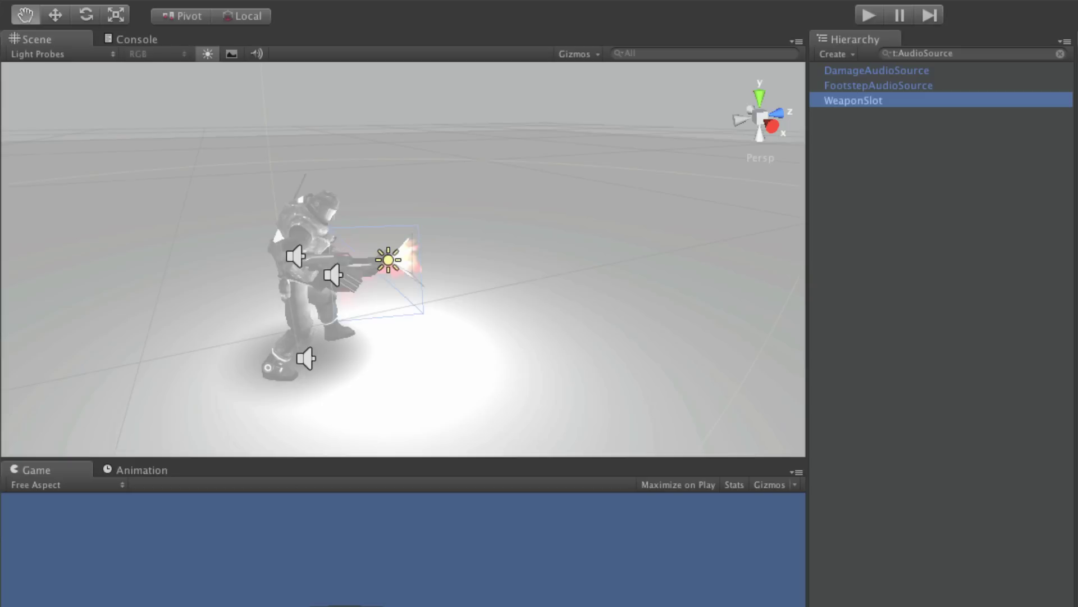
key("Up")
key("Up")
key("Down")
key("Down")
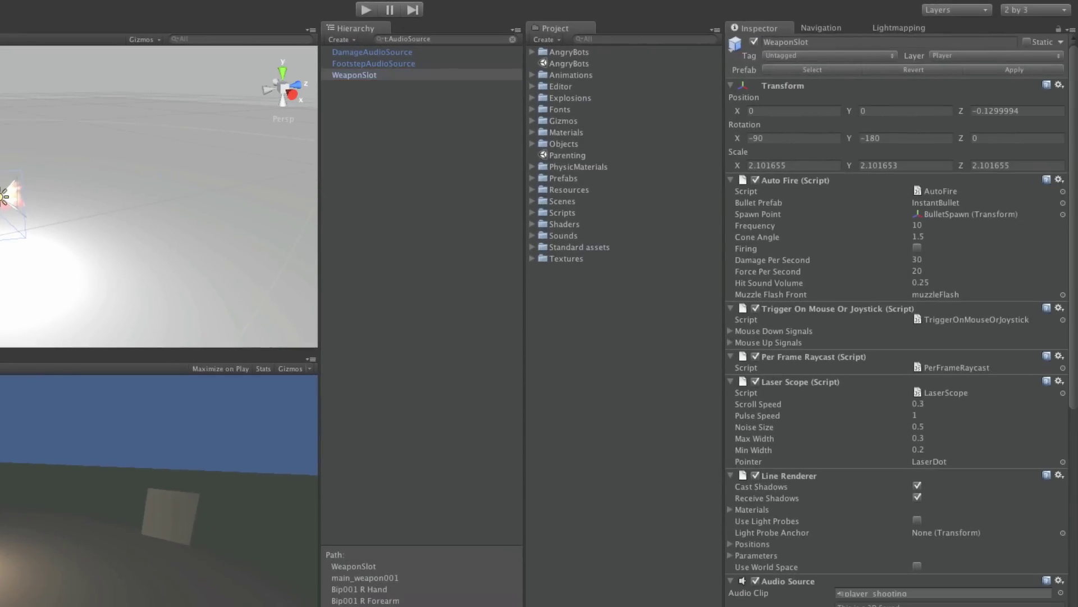
- Inspect the properties of FootstepAudioSource and DamageAudioSource, and clear the hierarchy search while DamageAudioSource is selected
left_click(373, 63)
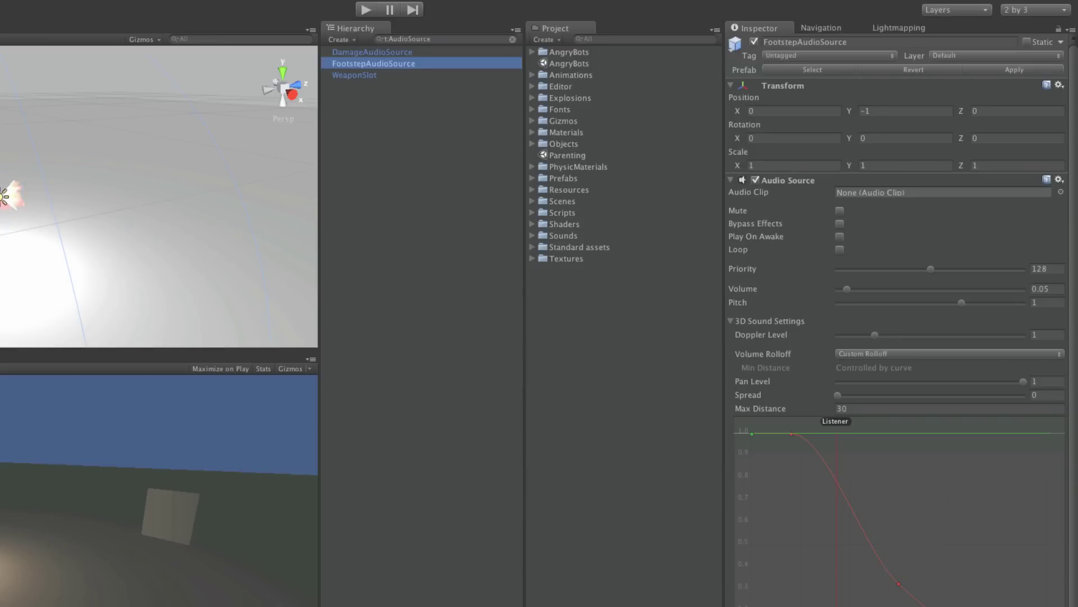
left_click(372, 52)
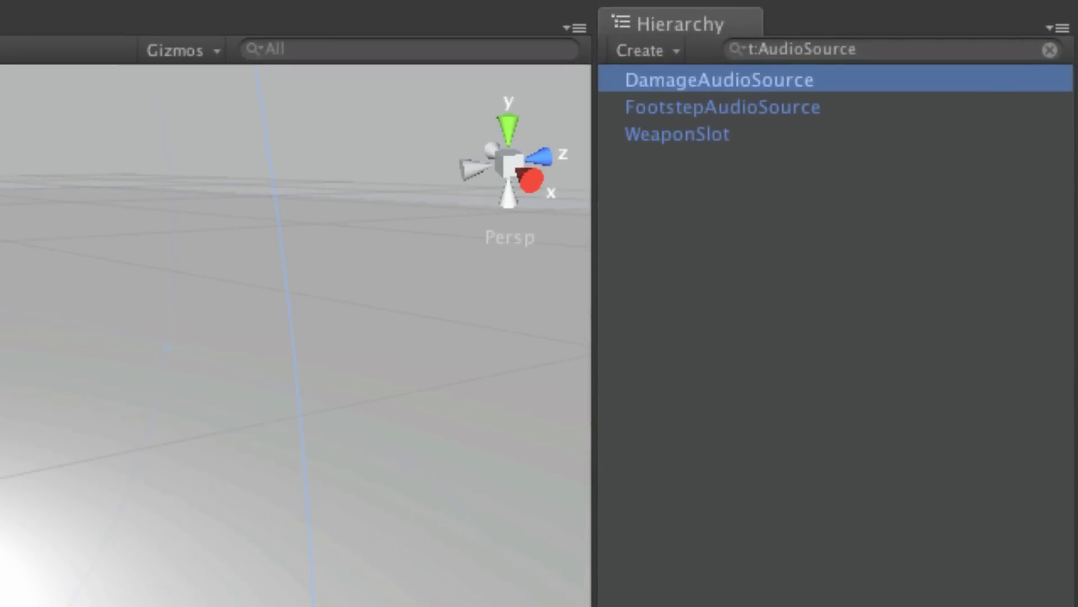
left_click(1050, 50)
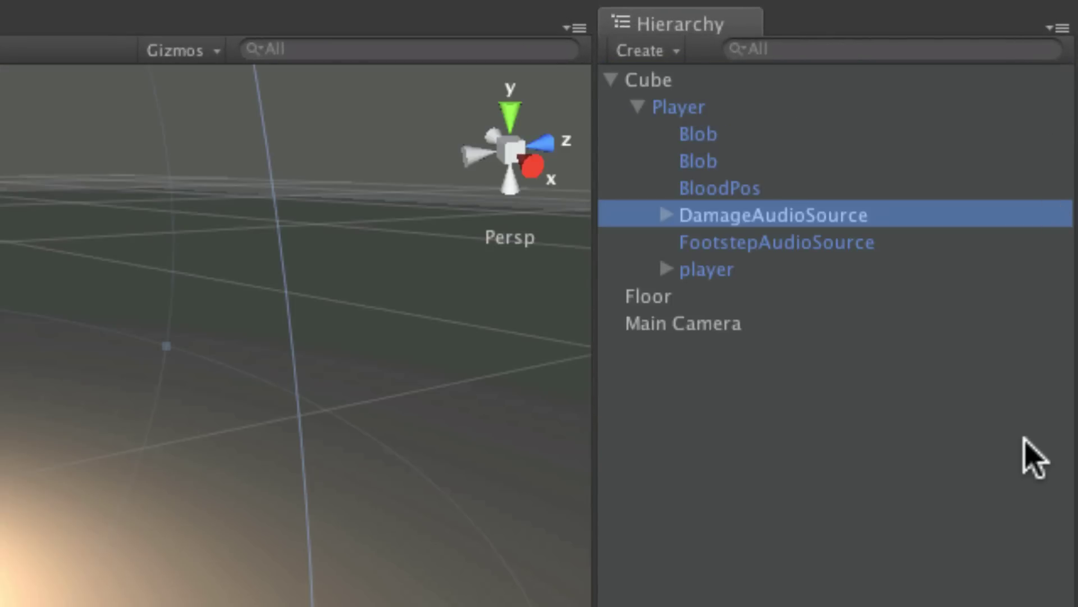